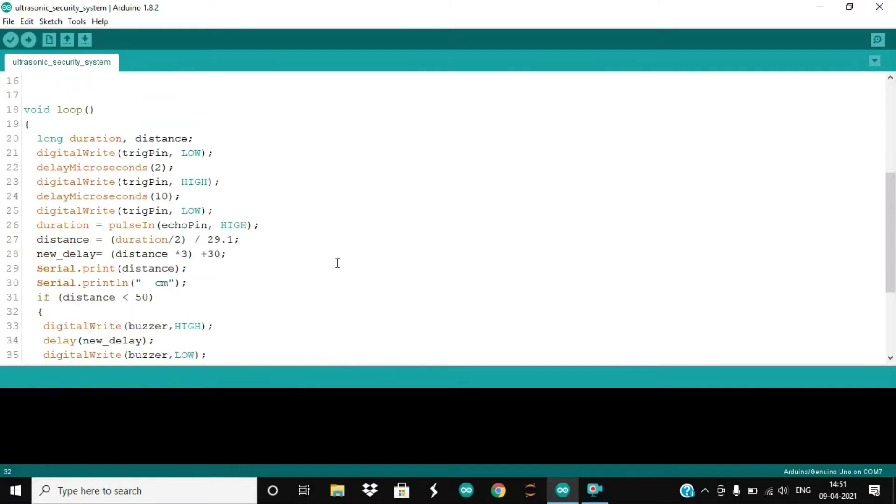
pyautogui.scroll(-1, 337, 262)
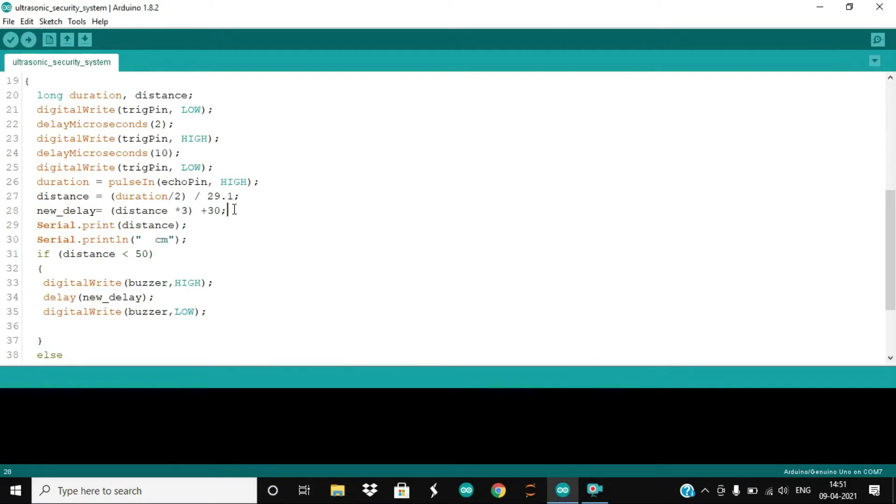
# Highlight and review the new_delay formula on line 28, then clear the selection.
pyautogui.click(16, 225)
pyautogui.moveTo(30, 219); pyautogui.dragTo(37, 213)
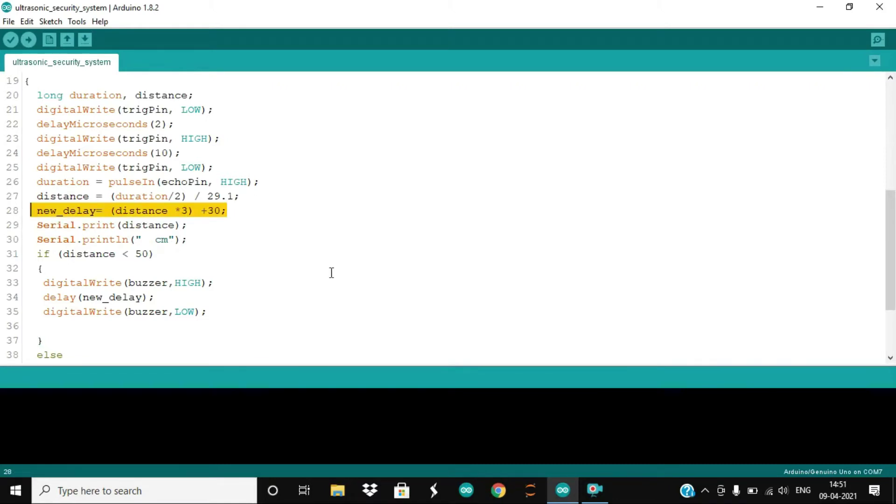
pyautogui.click(401, 279)
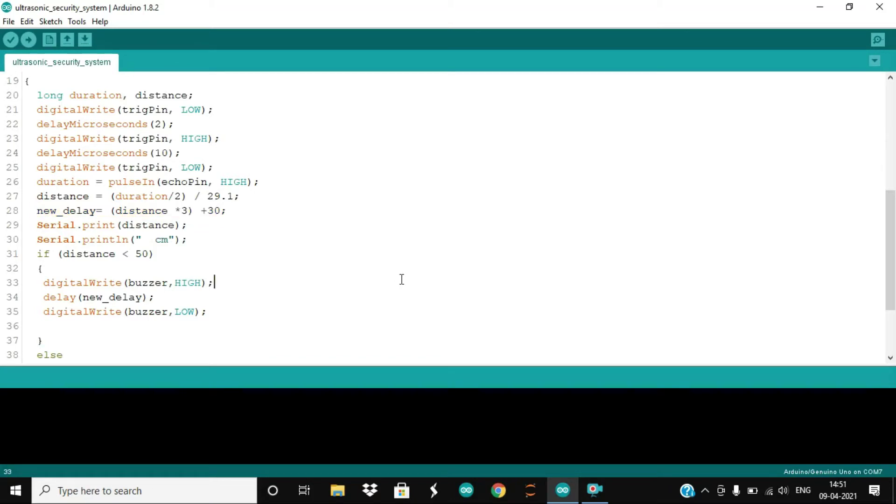
# Confirm the Arduino Uno on COM7 is selected and upload the sketch.
pyautogui.click(75, 20)
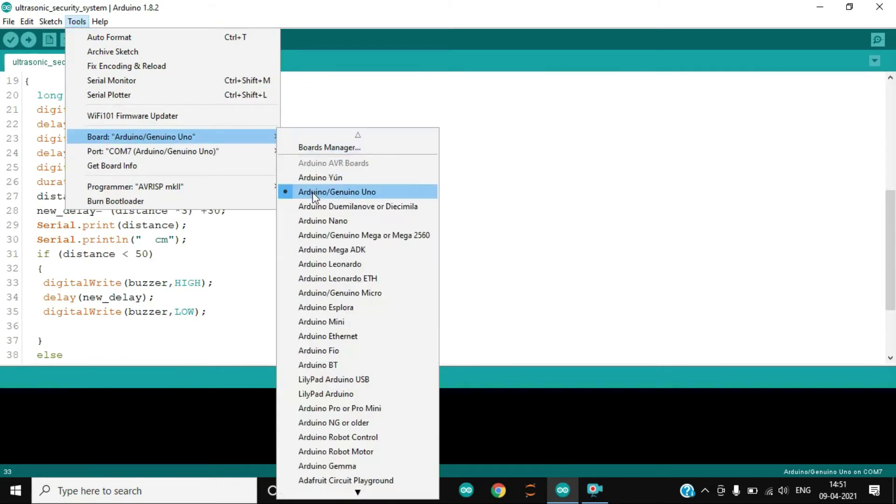
pyautogui.moveTo(153, 151)
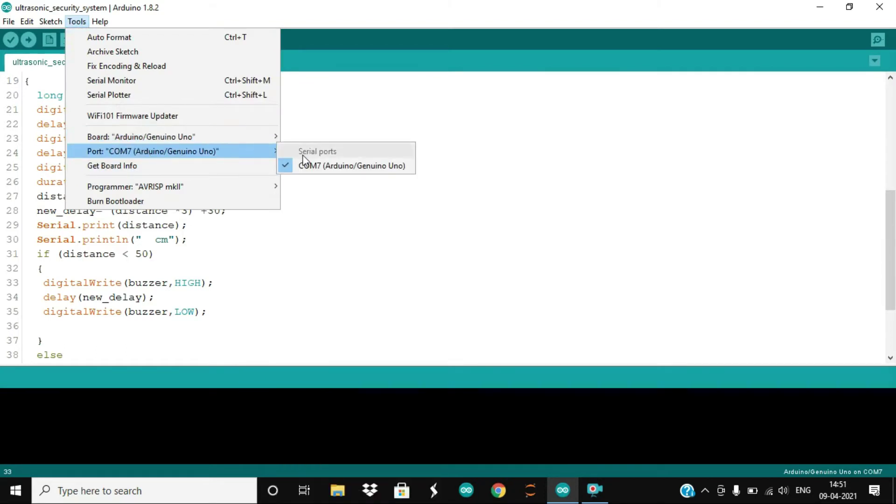
pyautogui.click(362, 234)
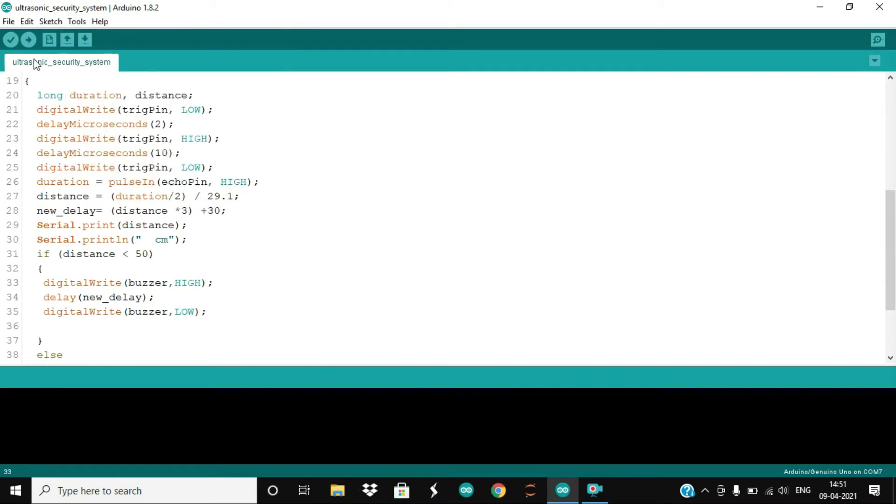
pyautogui.click(29, 40)
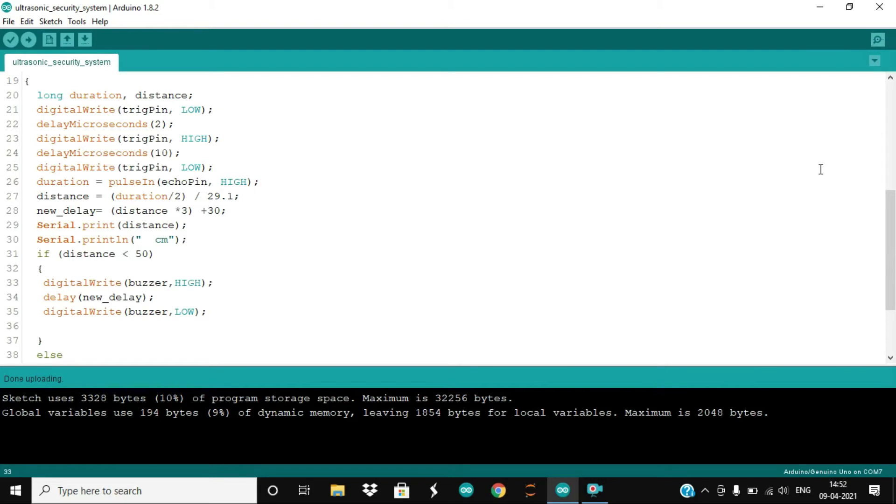
# Open the Serial Monitor for the Uno on COM7 at 9600 baud.
pyautogui.click(877, 42)
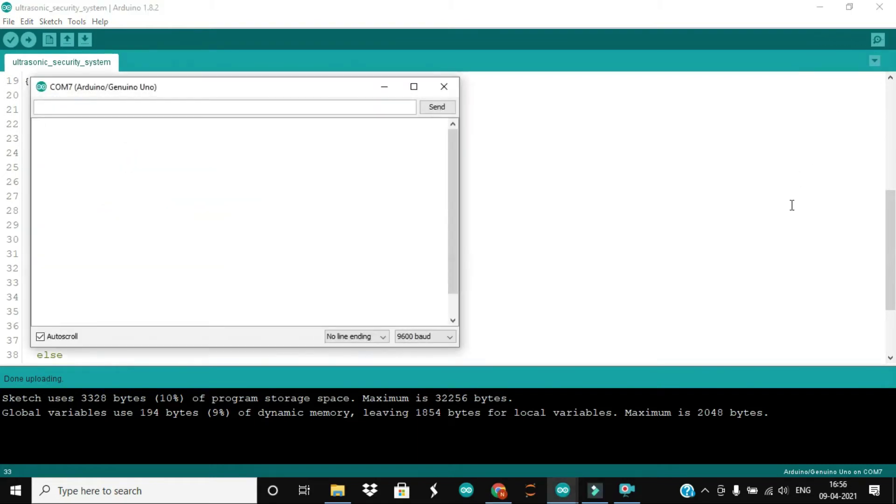